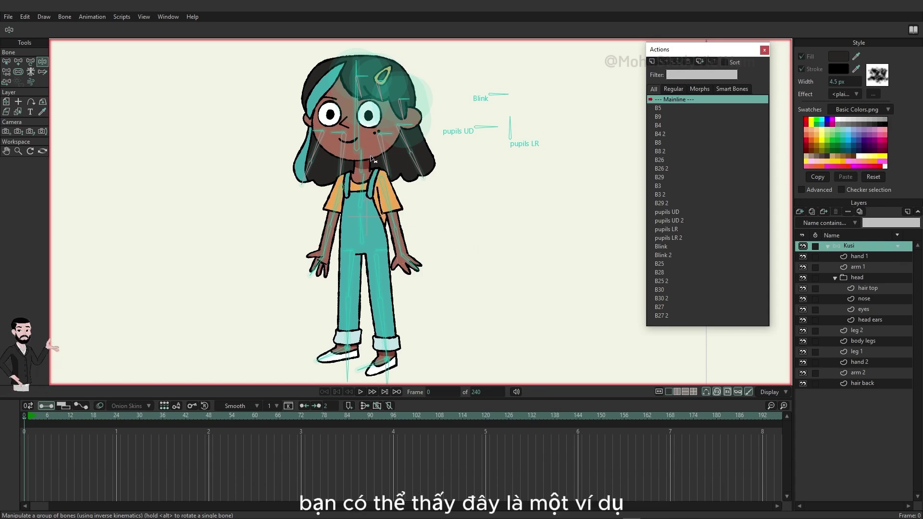
- Close the Actions window
scroll(375, 280, up, 3)
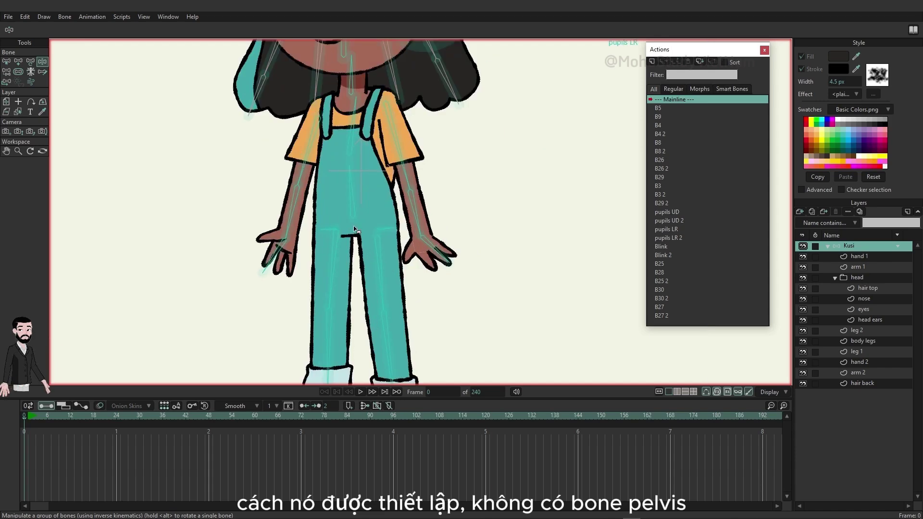
drag(367, 284, 351, 190)
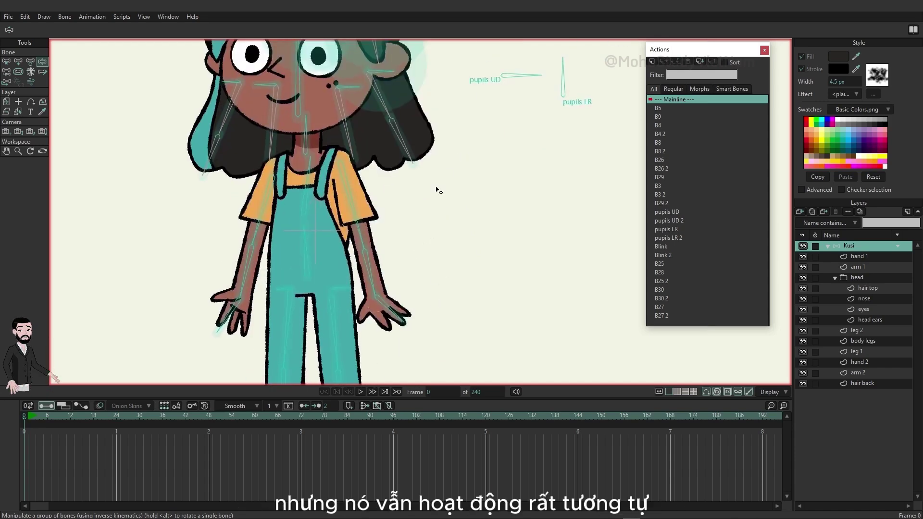
scroll(436, 190, up, 2)
scroll(436, 190, down, 4)
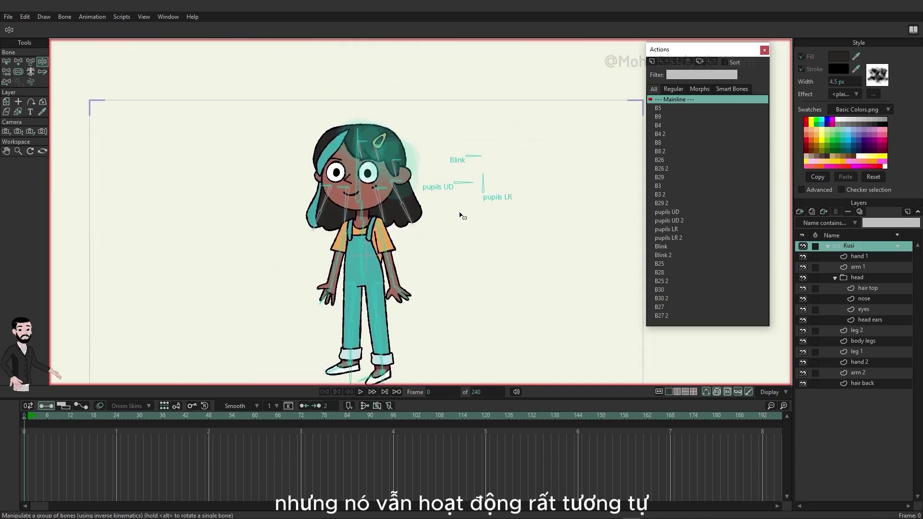
scroll(461, 216, up, 2)
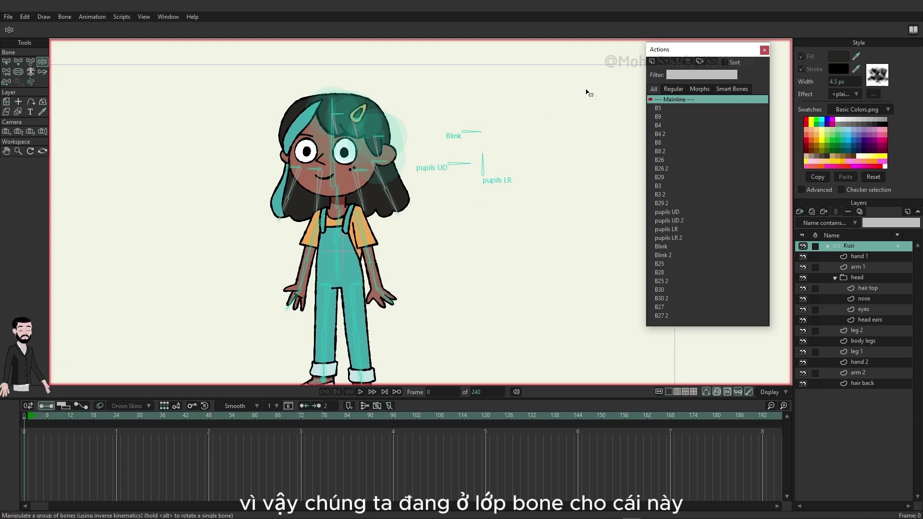
click(763, 50)
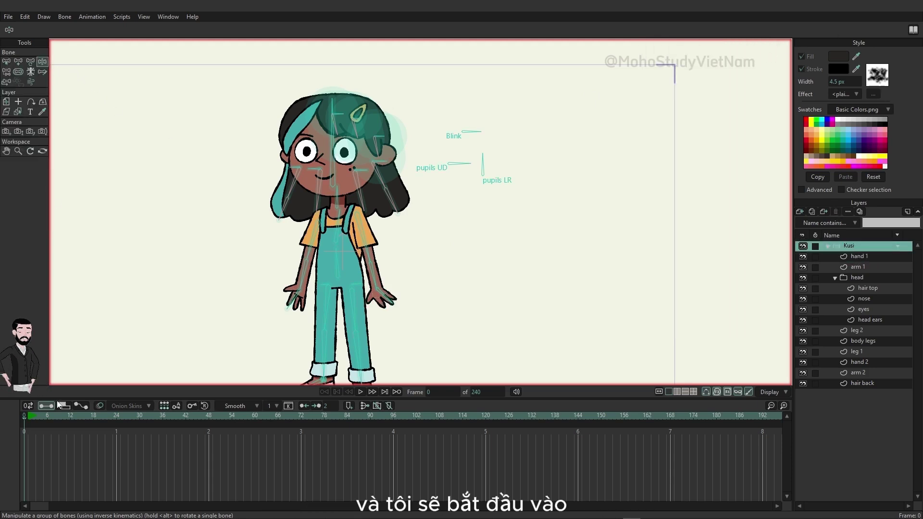
- At frame 6, pose the character in a leaning crouch with bent knees and arms, and close her eyes with the Blink bone
click(71, 417)
drag(163, 186, 197, 119)
click(47, 414)
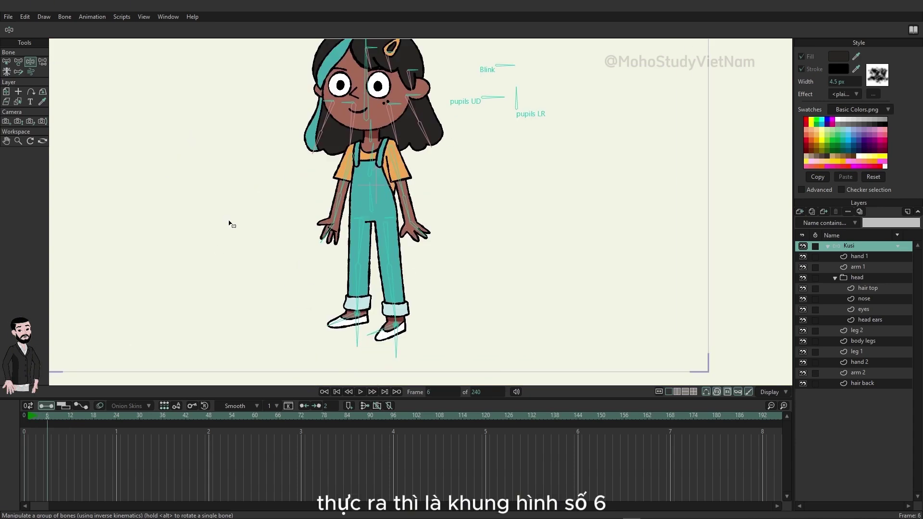
mouse_move(366, 165)
mouse_down()
mouse_move(358, 167)
mouse_move(367, 165)
mouse_up()
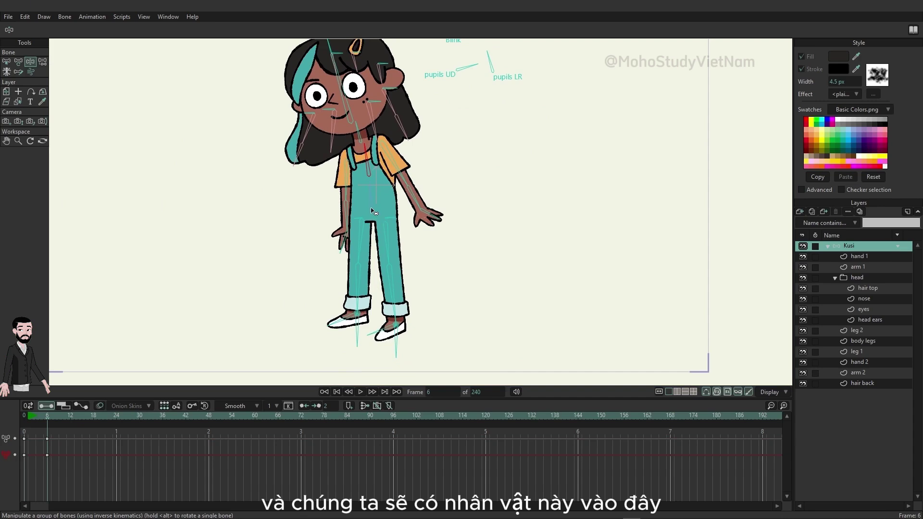
drag(372, 210, 322, 216)
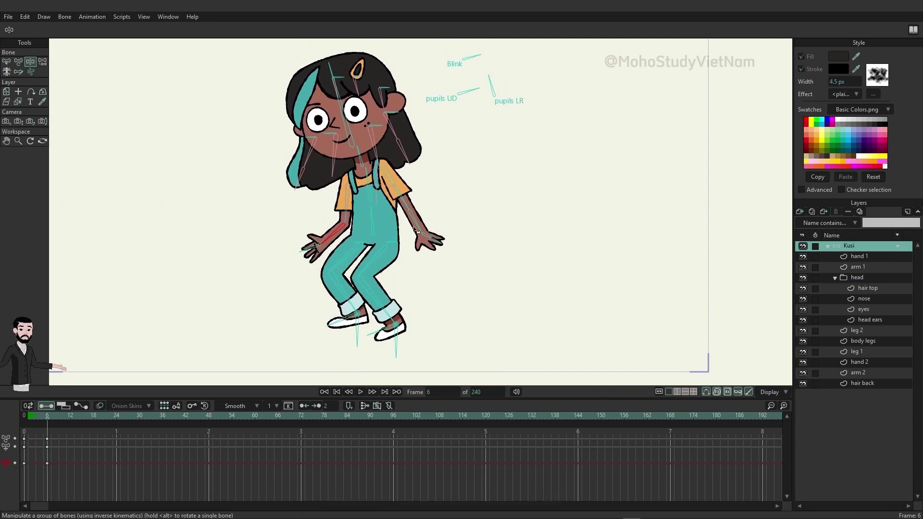
drag(414, 231, 380, 227)
drag(348, 129, 345, 129)
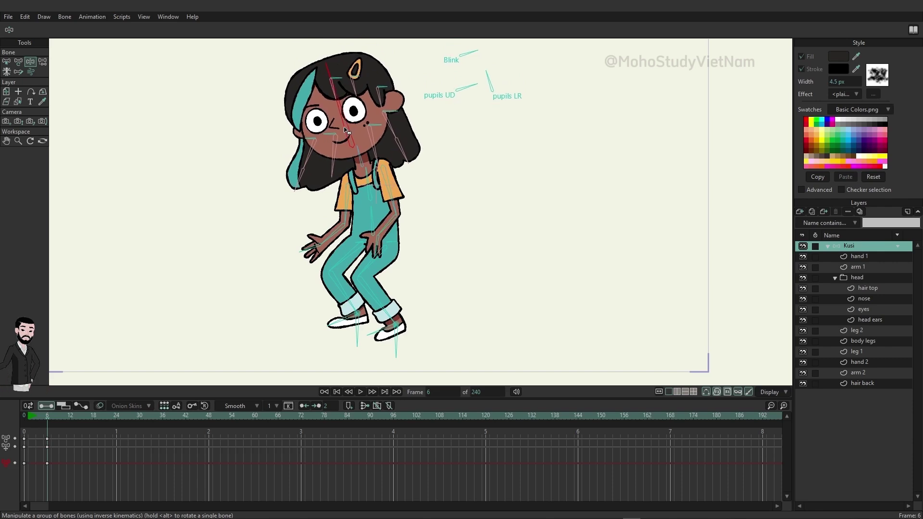
drag(520, 114, 529, 137)
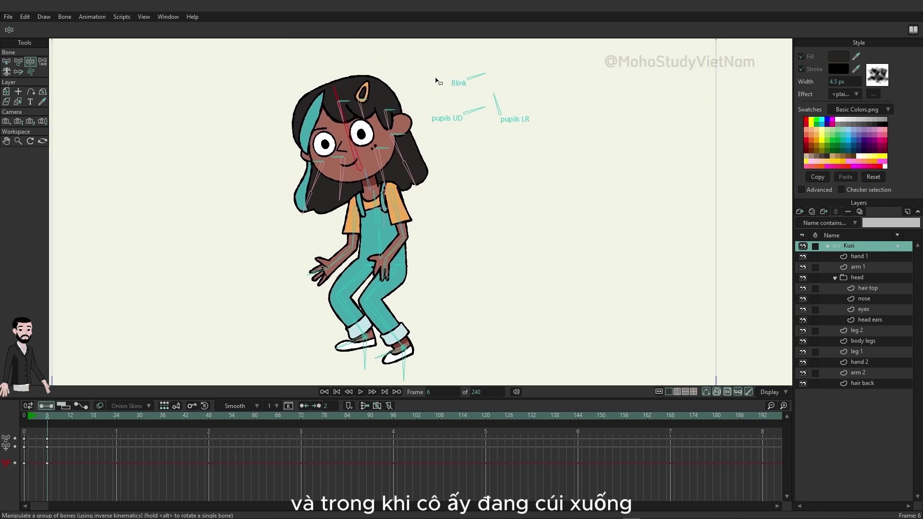
drag(477, 79, 492, 107)
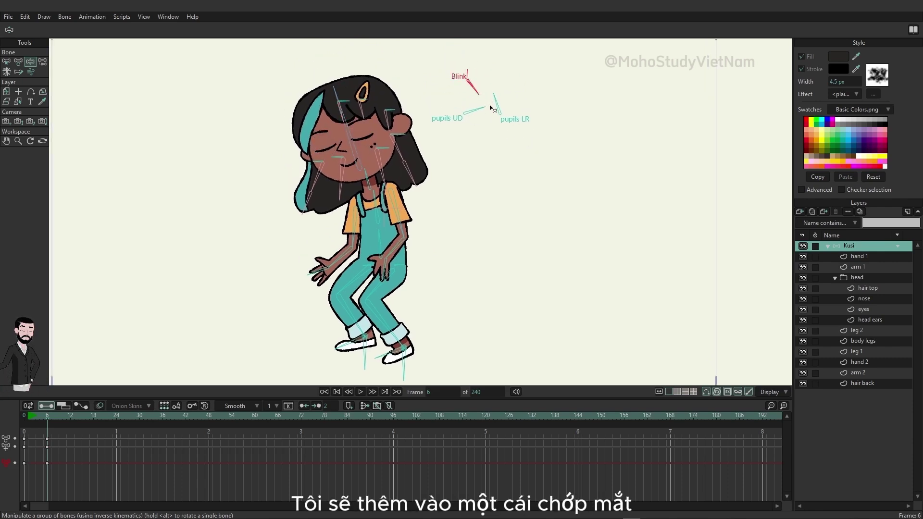
- Add keyframes for the current crouch pose at frame 9 to hold it from frame 6, and scrub through the pause
drag(31, 417, 59, 423)
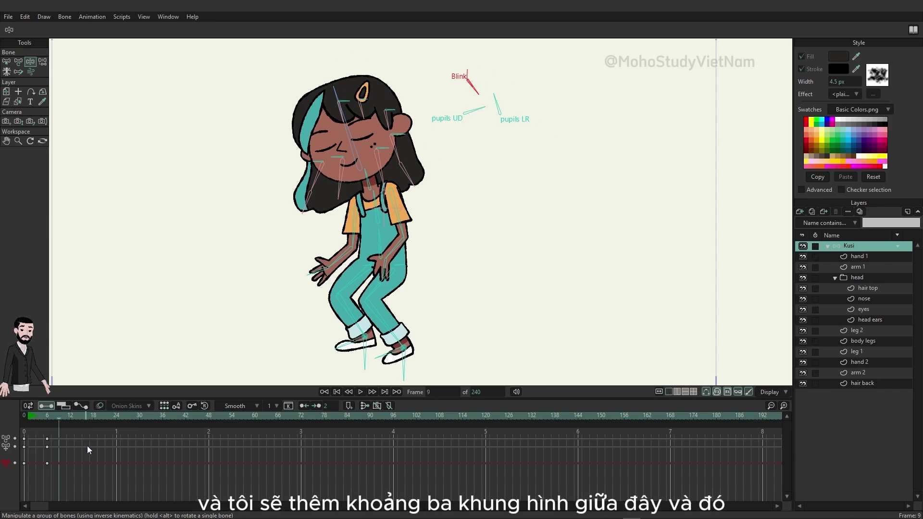
drag(47, 416, 59, 415)
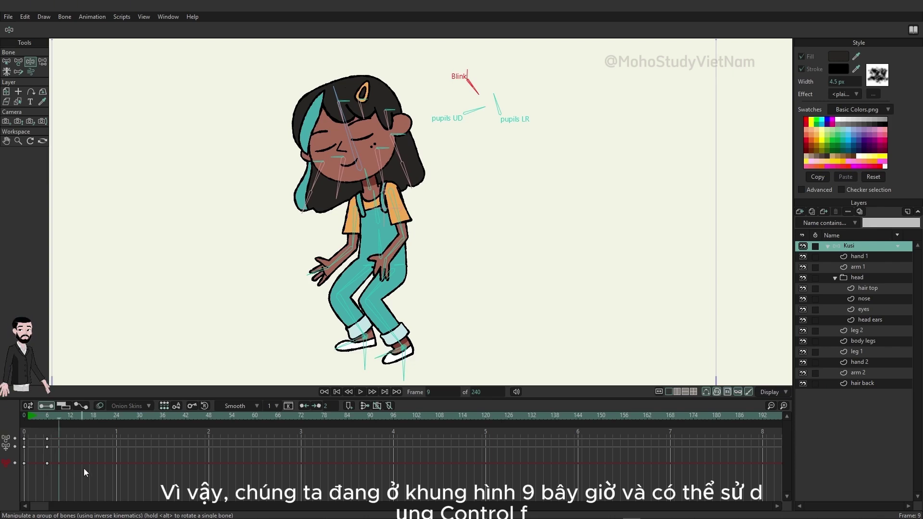
key(ctrl+f)
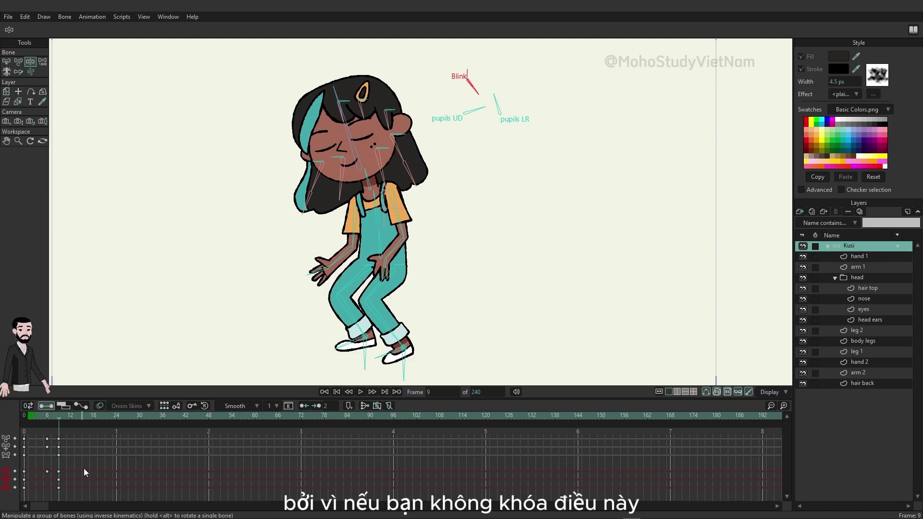
drag(49, 414, 56, 415)
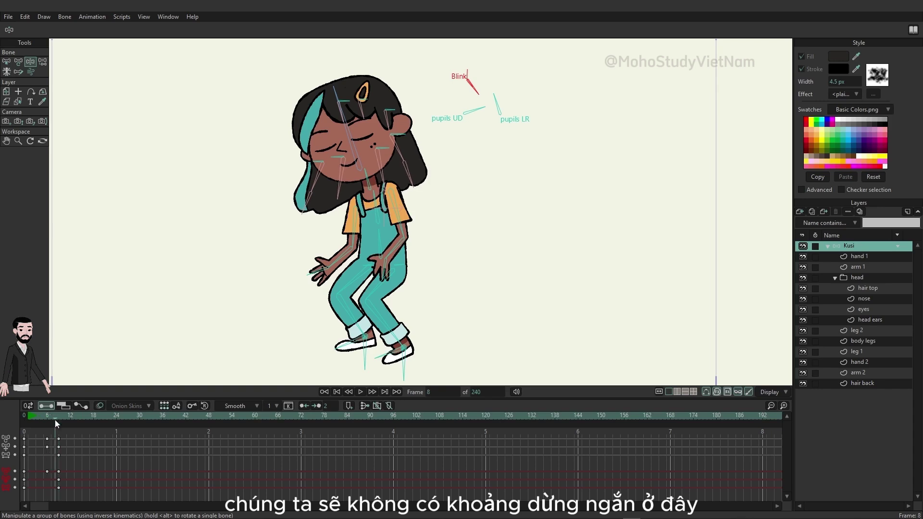
click(75, 415)
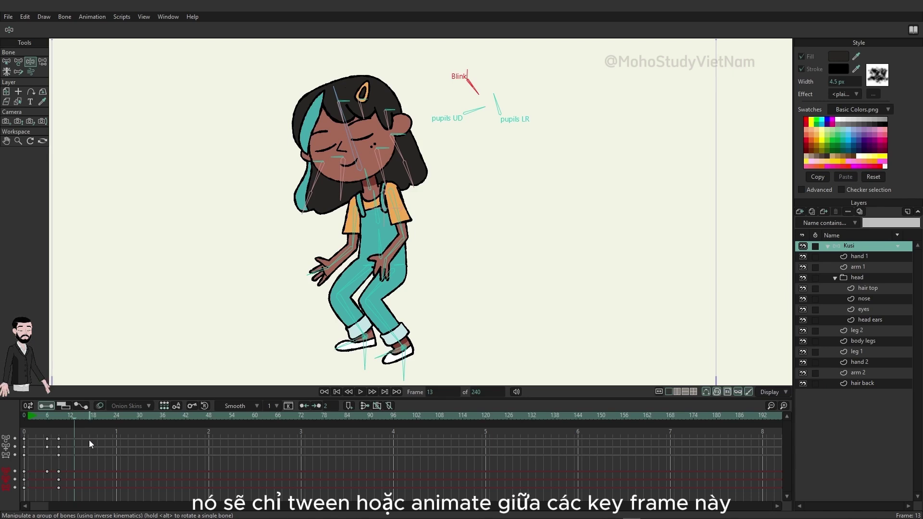
drag(48, 419, 57, 419)
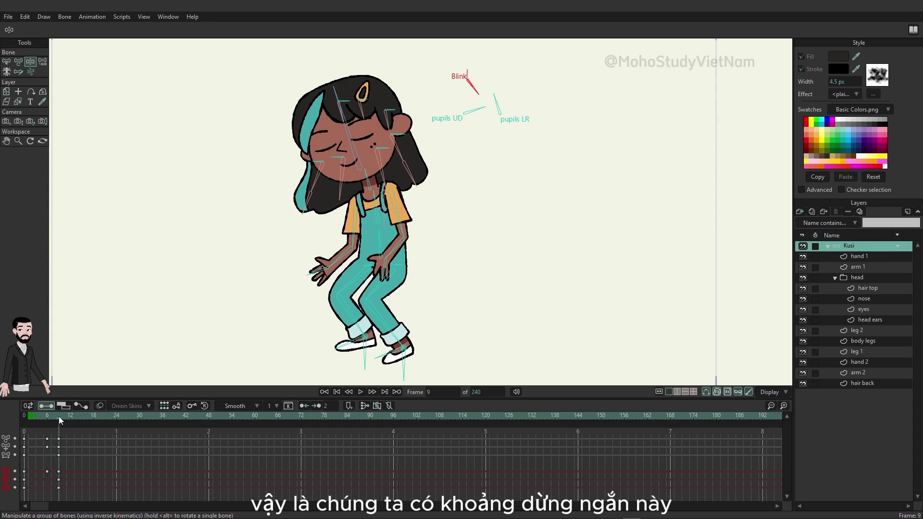
- At frame 15, create the mid-air jump pose with the torso upright and raised, the arms spread and both feet lifted
drag(59, 416, 82, 414)
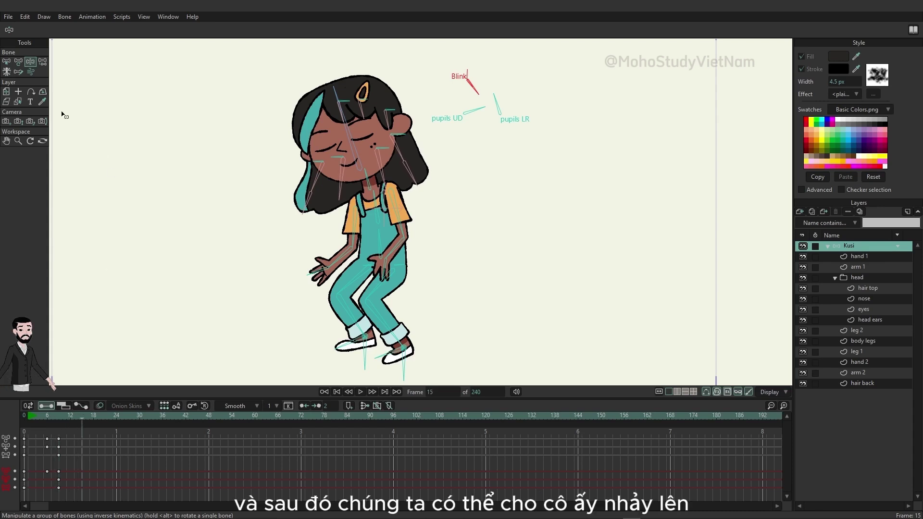
scroll(459, 188, down, 3)
drag(319, 178, 269, 195)
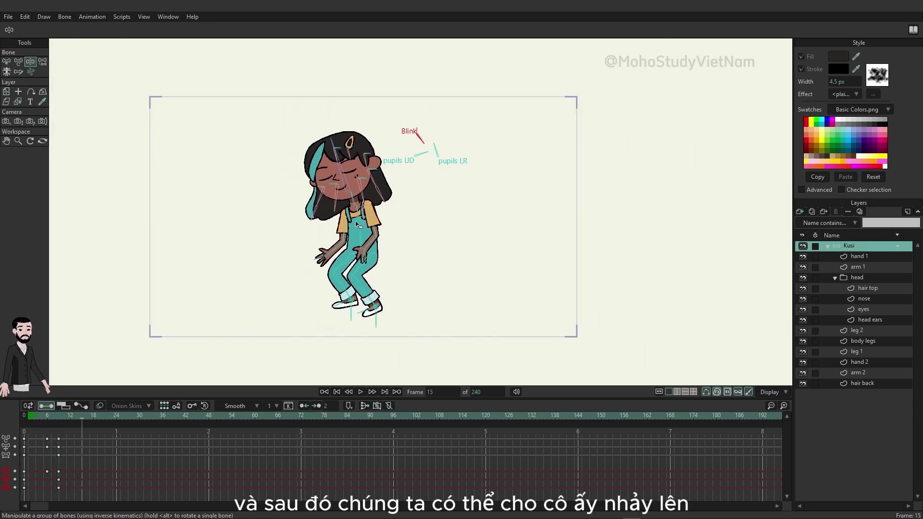
drag(357, 218, 438, 270)
drag(340, 245, 306, 261)
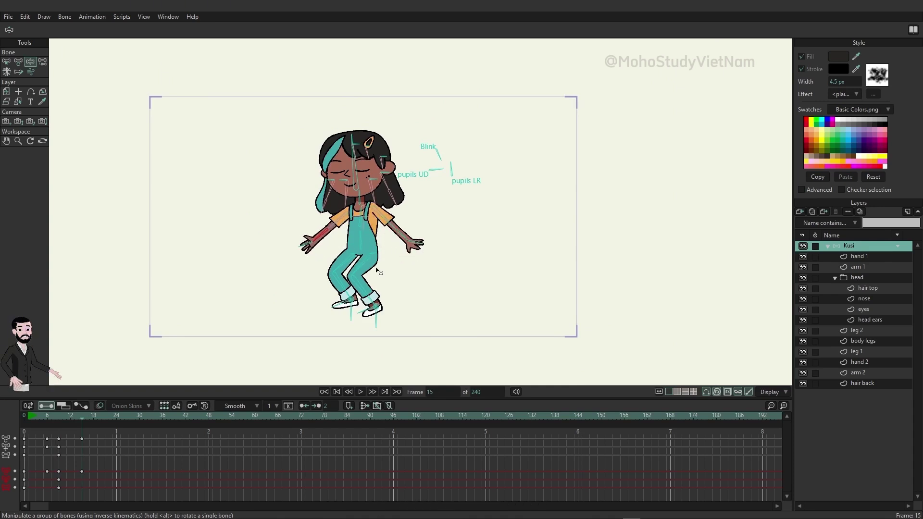
drag(362, 248, 363, 193)
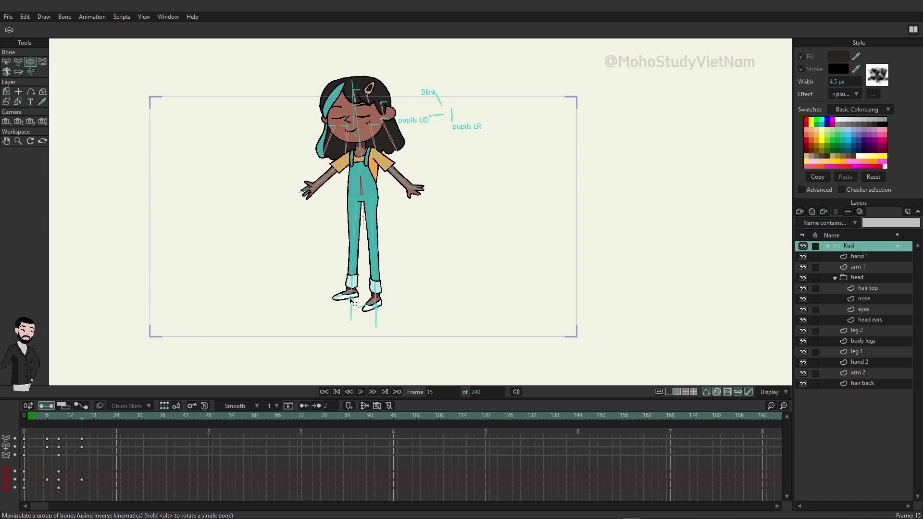
drag(354, 303, 354, 235)
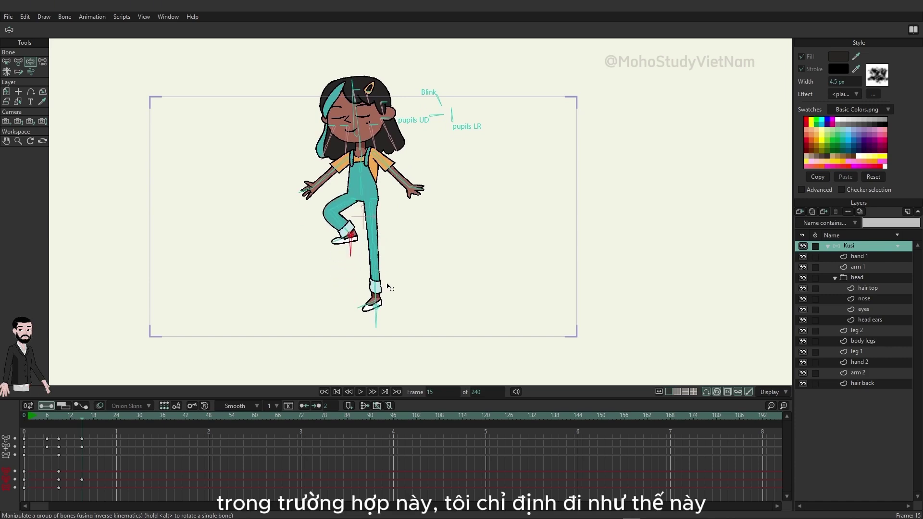
drag(375, 312, 375, 235)
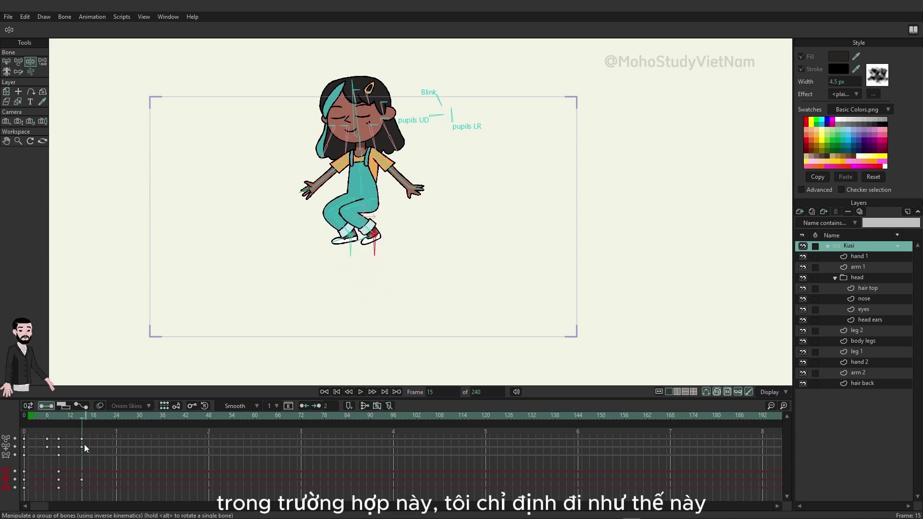
- Copy the default-pose keyframes from frame 0 to frame 24
drag(61, 416, 117, 412)
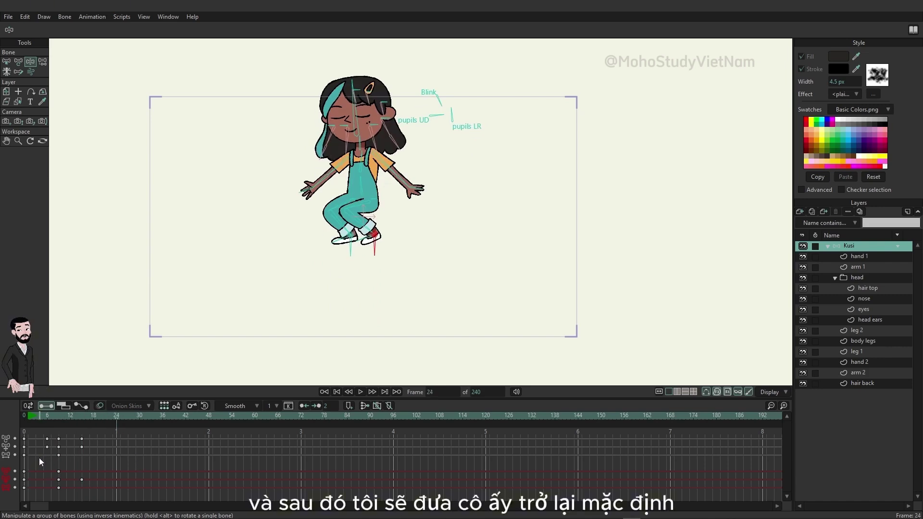
drag(33, 460, 22, 430)
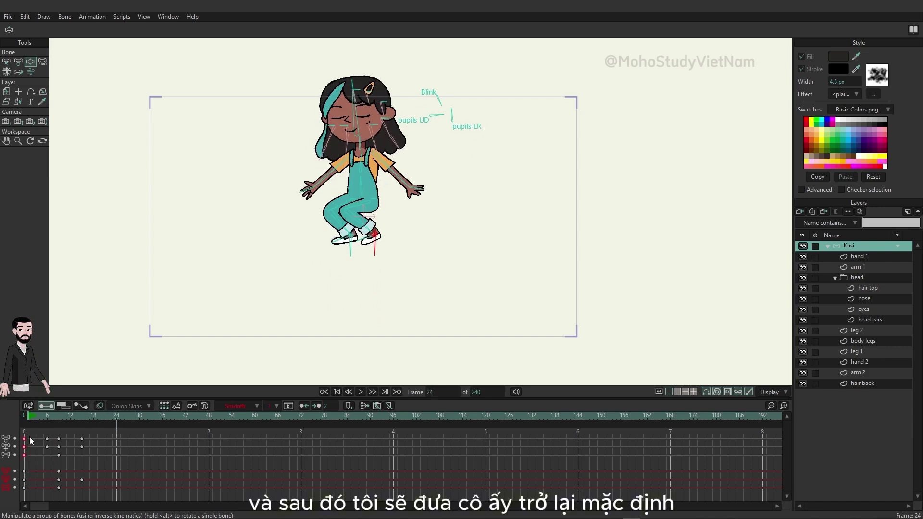
key(ctrl+v)
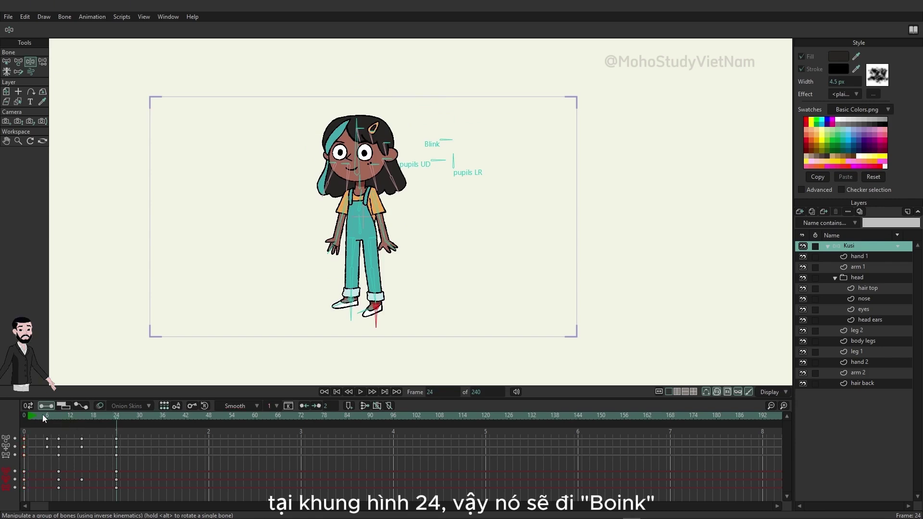
- Play back and scrub the jump animation to review its timing
click(45, 413)
key(space)
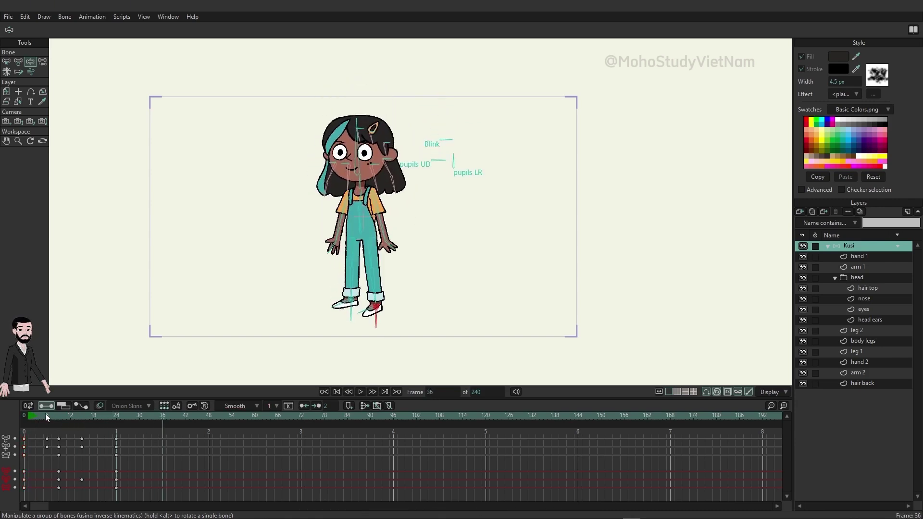
drag(45, 414, 56, 415)
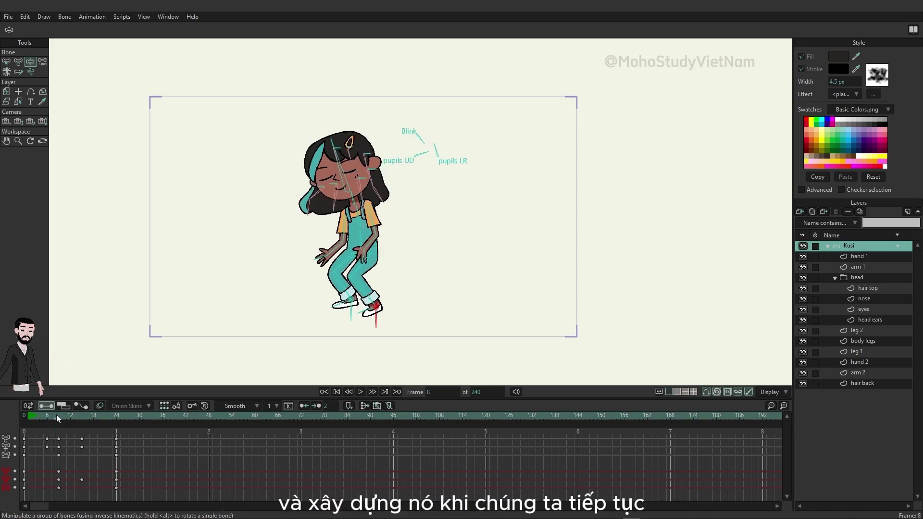
click(37, 416)
key(space)
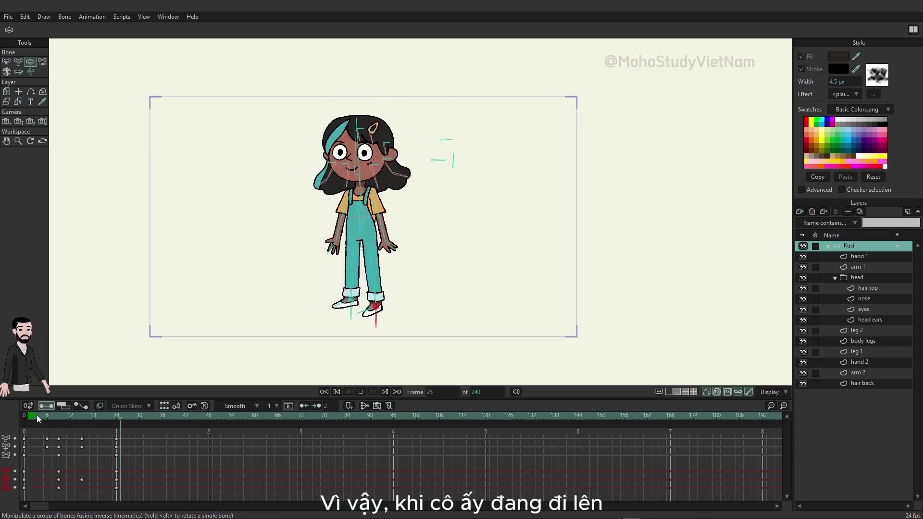
- Copy the keyframes of the back foot's target bone B11 from frame 9 to frame 12
drag(37, 415, 69, 416)
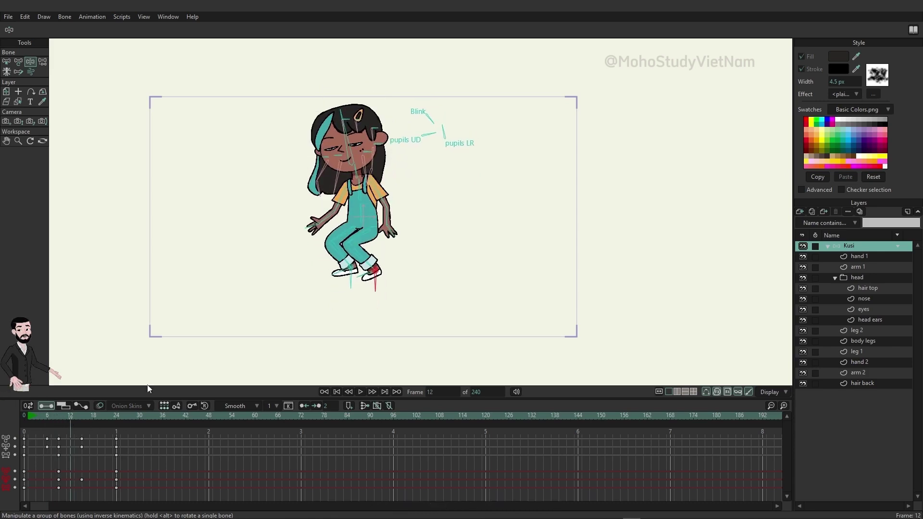
click(7, 61)
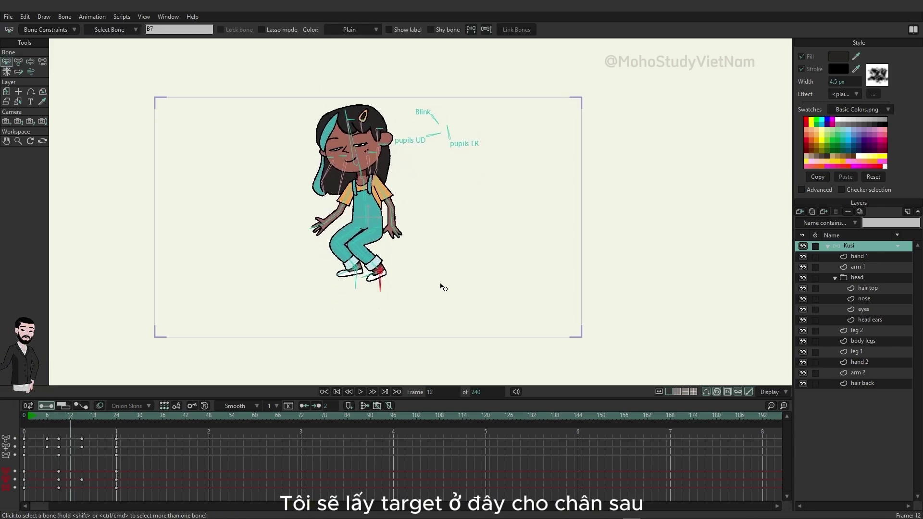
scroll(438, 287, up, 3)
click(295, 259)
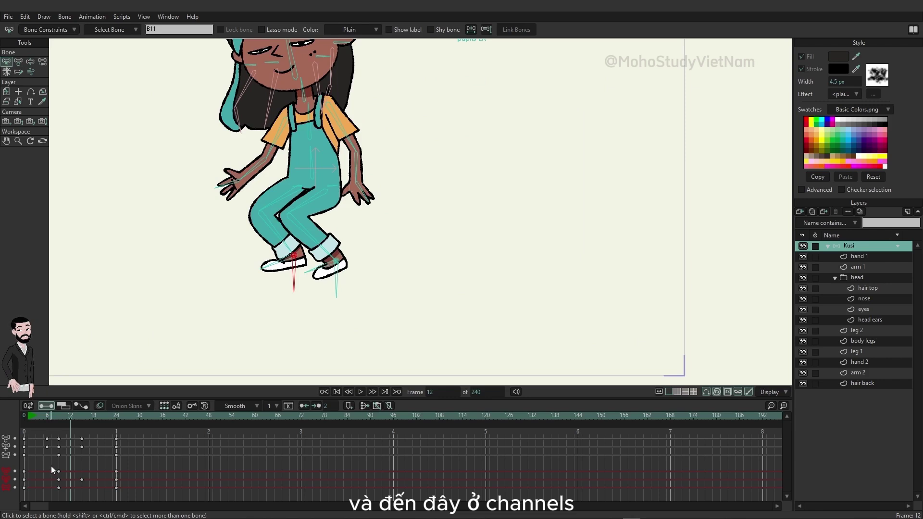
drag(51, 465, 64, 490)
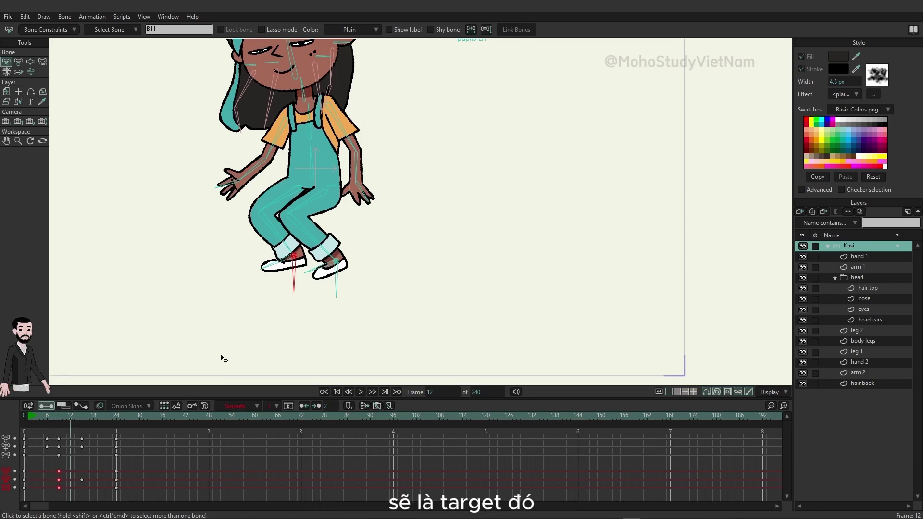
key(ctrl+v)
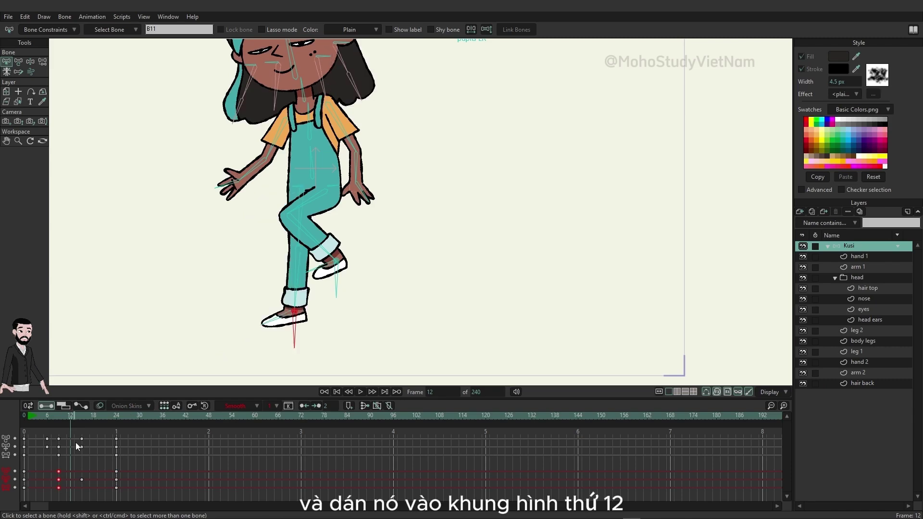
- Copy the keyframes of the front foot's target bone B7 from frame 9 to frame 19
drag(58, 416, 97, 414)
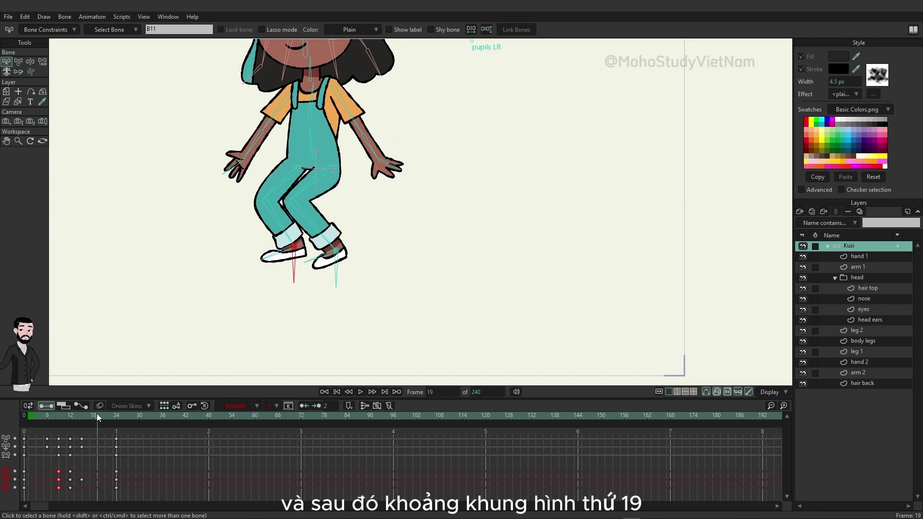
drag(97, 413, 97, 413)
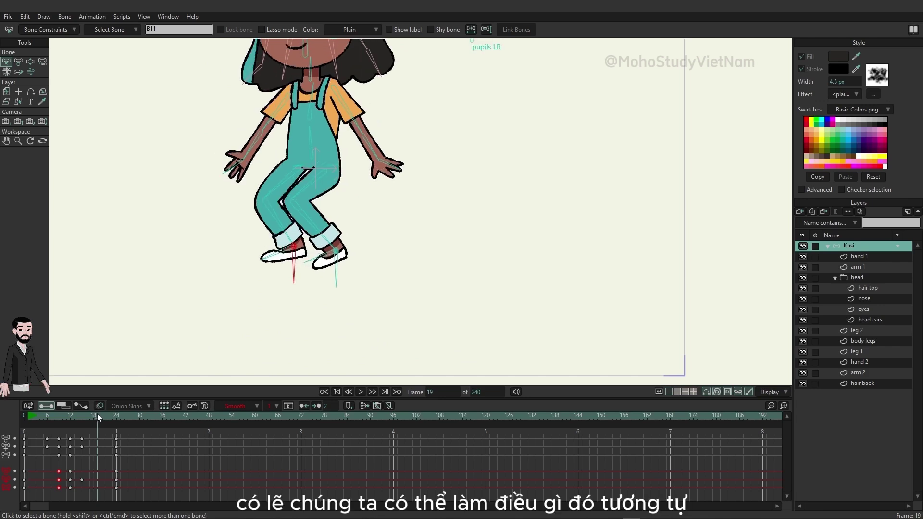
click(342, 256)
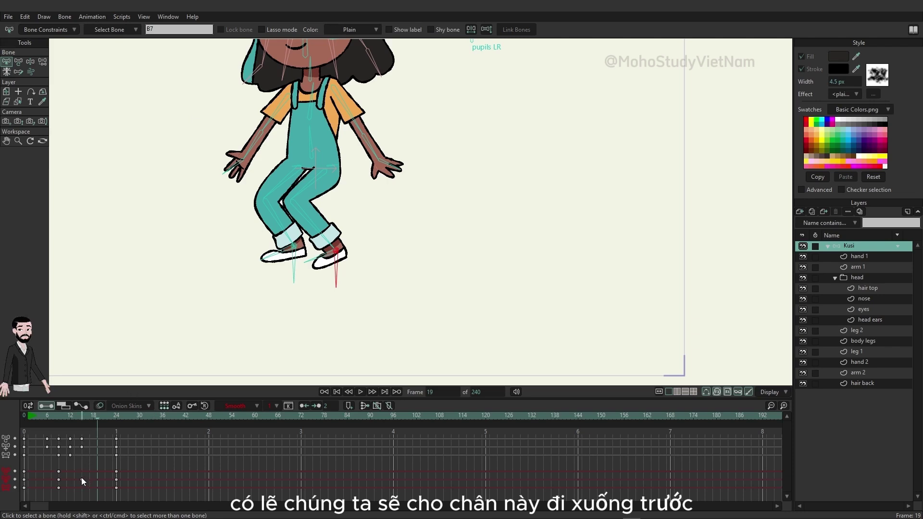
drag(65, 488, 57, 471)
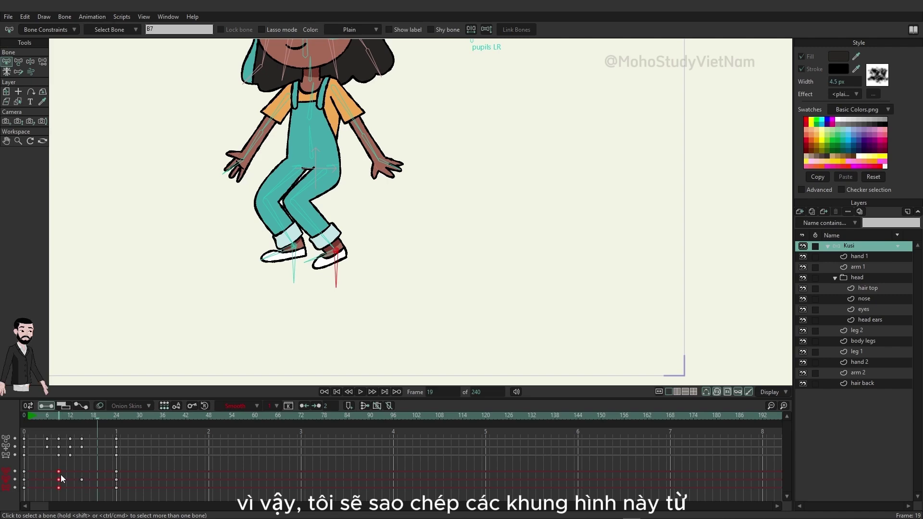
key(ctrl+v)
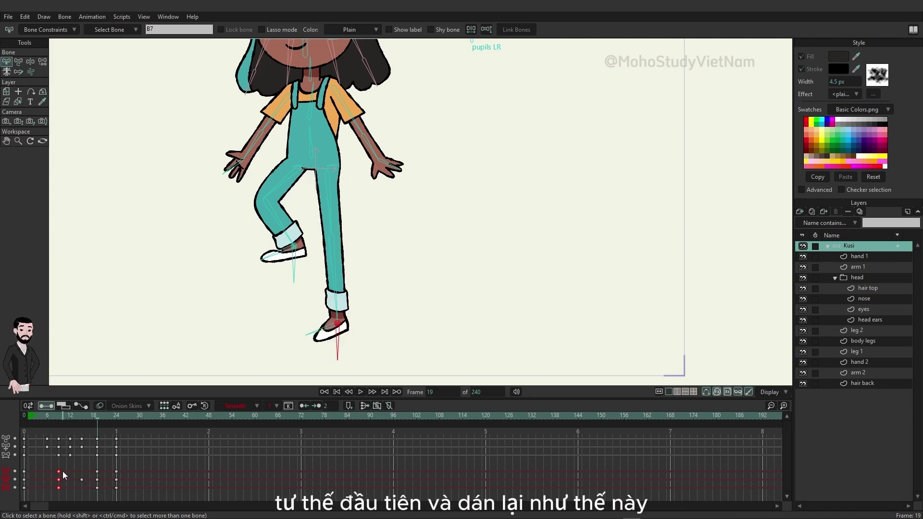
- Scrub through the jump, then key the default pose for all bones at frame 30
alt+click(42, 415)
drag(43, 415, 134, 438)
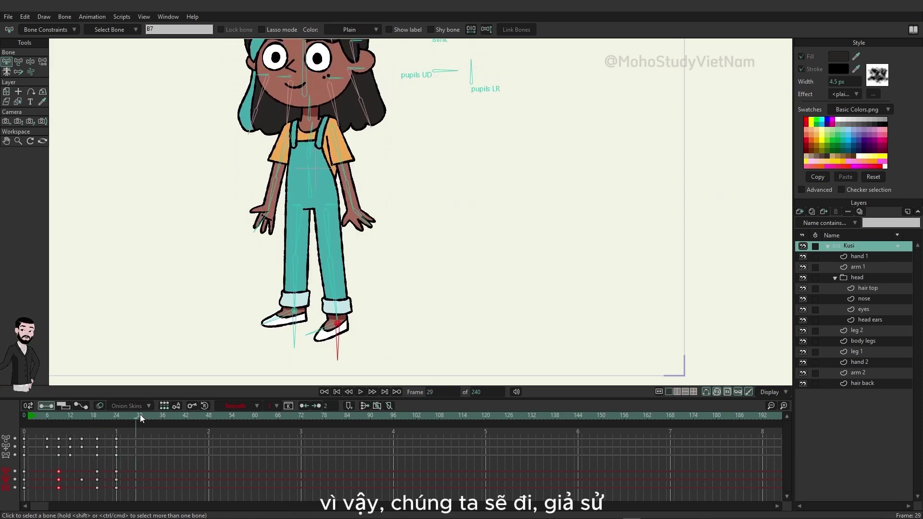
click(139, 415)
key(ctrl+f)
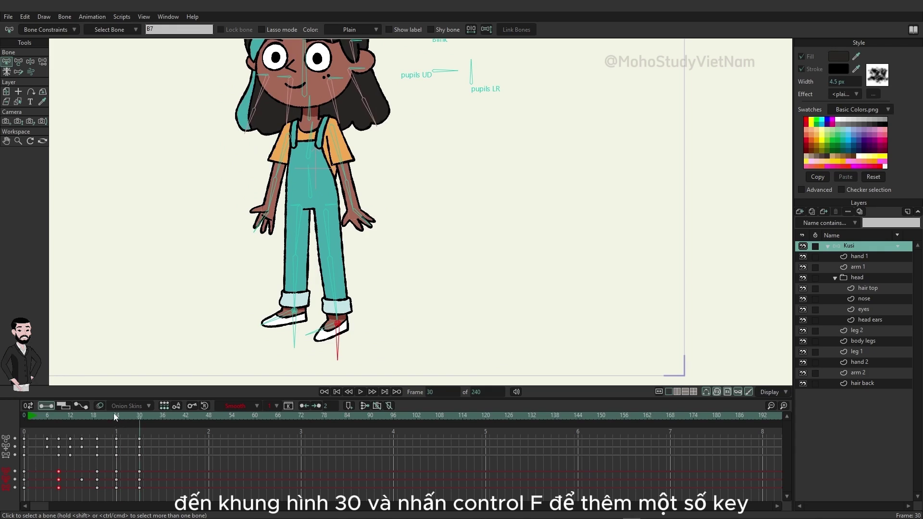
- At frame 24, lower the torso so the knees bend and swing both forearms forward for the landing pose
click(117, 416)
drag(250, 288, 255, 271)
click(30, 61)
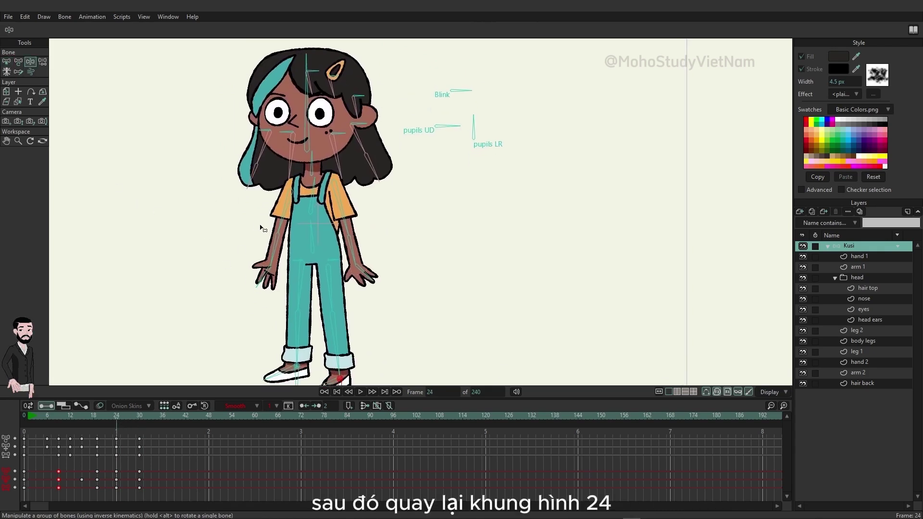
drag(309, 234, 264, 243)
key(ctrl+z)
click(274, 254)
drag(349, 259, 316, 231)
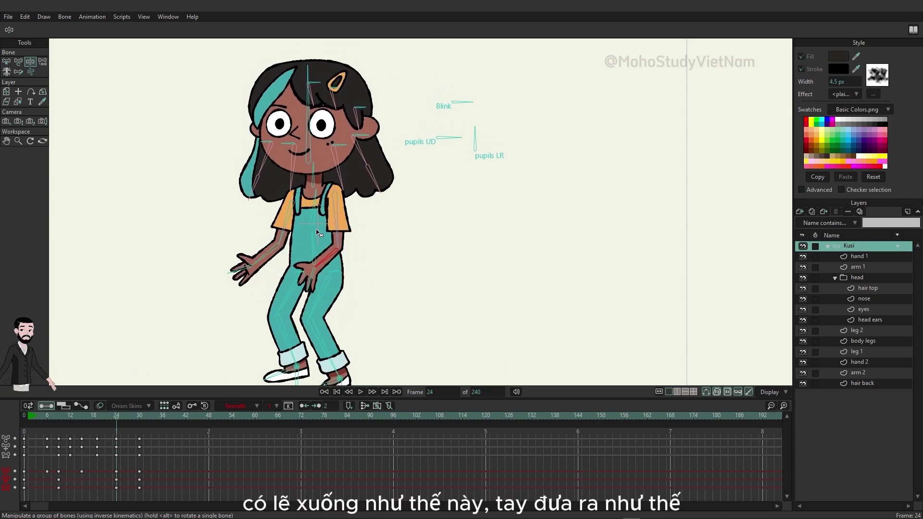
- Tilt the head forward and rotate the Blink bone to close the eyes in the frame 24 landing pose
click(305, 131)
drag(304, 130, 286, 132)
drag(312, 208, 310, 209)
drag(417, 53, 464, 52)
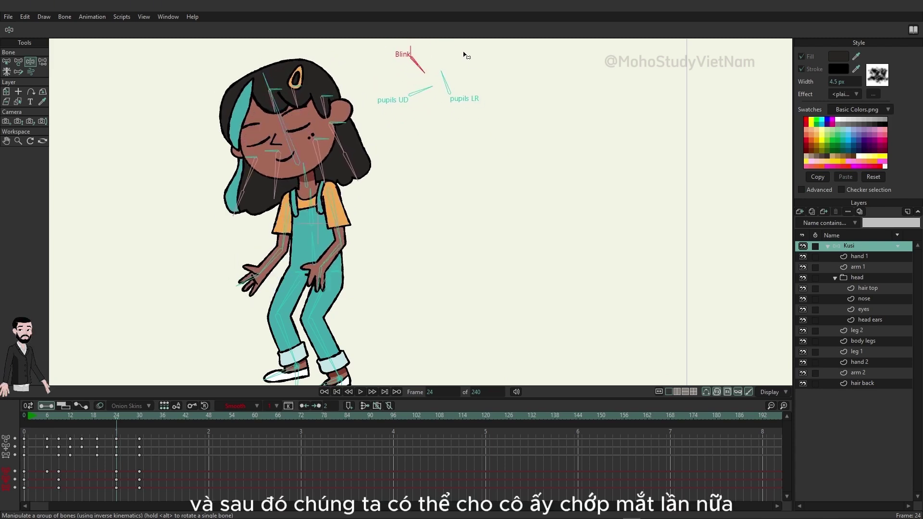
- Play back and scrub the full jump animation to review the landing and recovery
click(36, 414)
key(space)
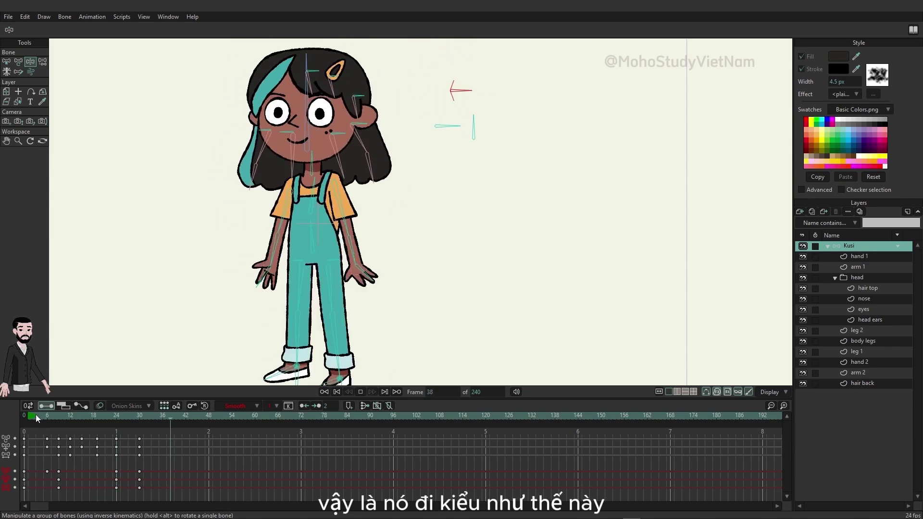
key(space)
scroll(305, 308, down, 5)
click(39, 414)
key(space)
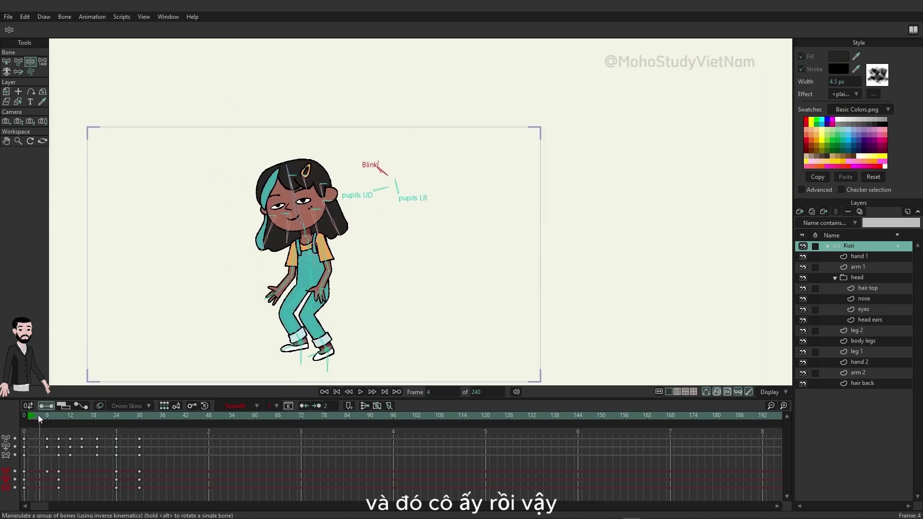
key(space)
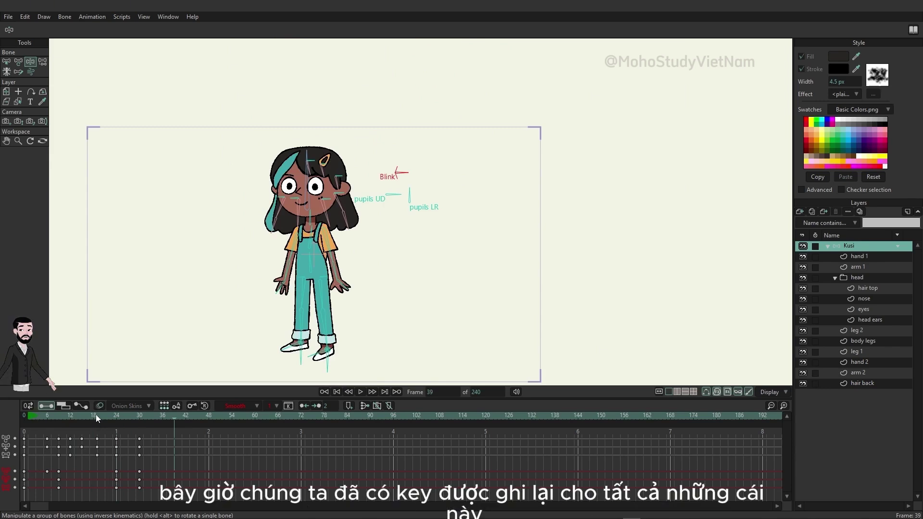
click(49, 416)
drag(52, 418, 172, 429)
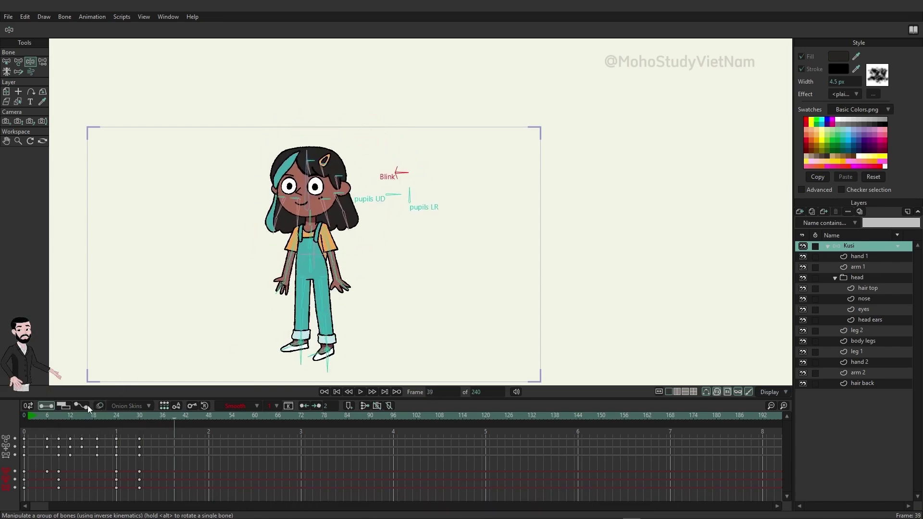
drag(52, 415, 138, 428)
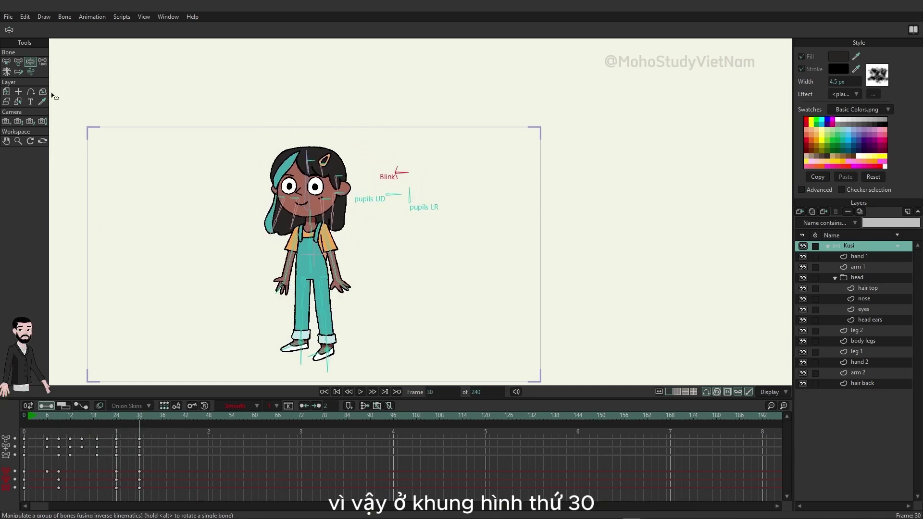
- At frame 30, rotate the pupils UD and pupils LR bones so the character looks up and to the side
click(19, 62)
click(117, 417)
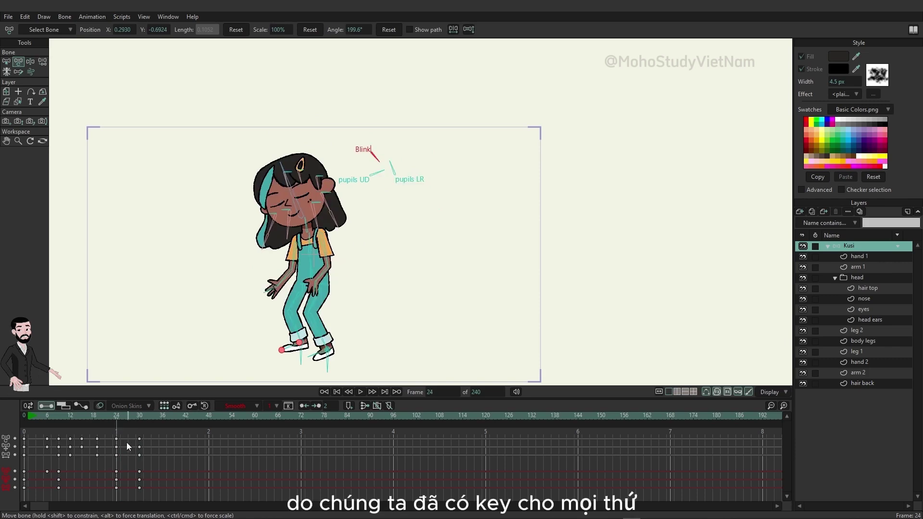
click(140, 415)
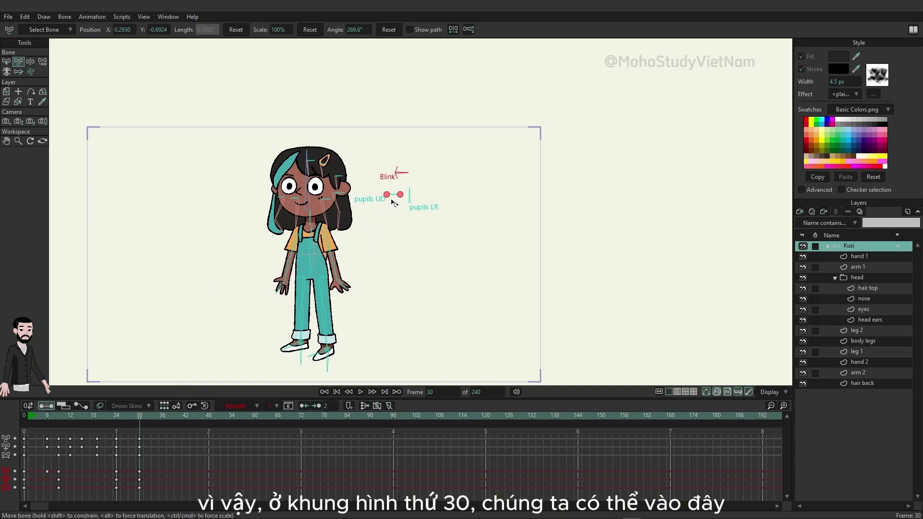
drag(409, 196, 394, 190)
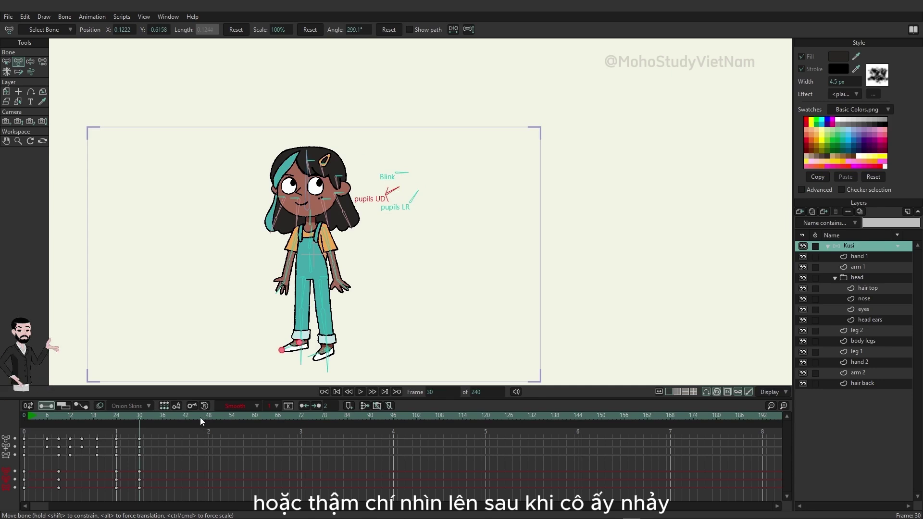
- Play back the animation from the start to review the eye movement after the landing
click(35, 417)
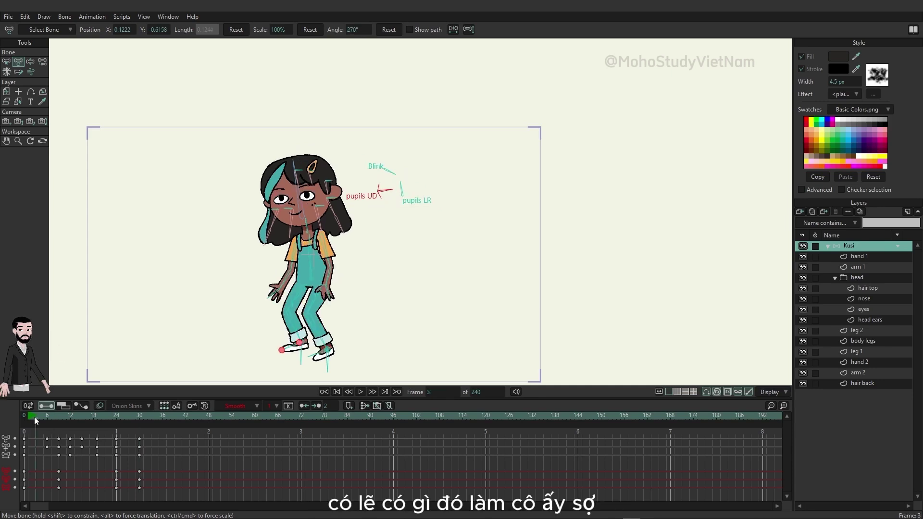
key(space)
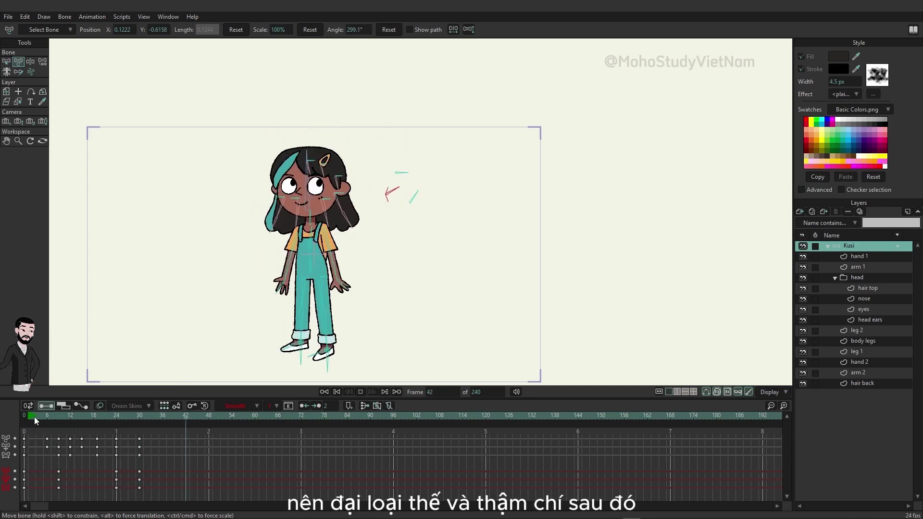
key(space)
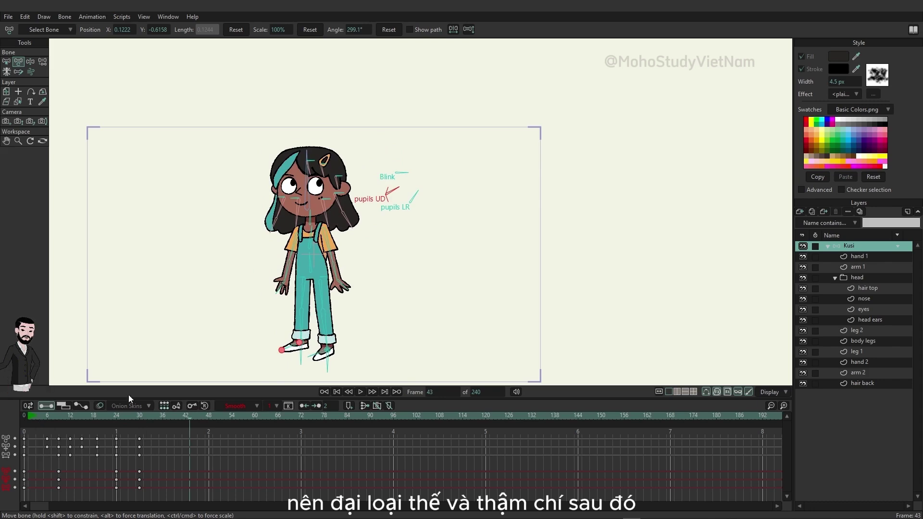
- At frame 30, lean the torso slightly back and lower it a little so the knees bend
click(140, 411)
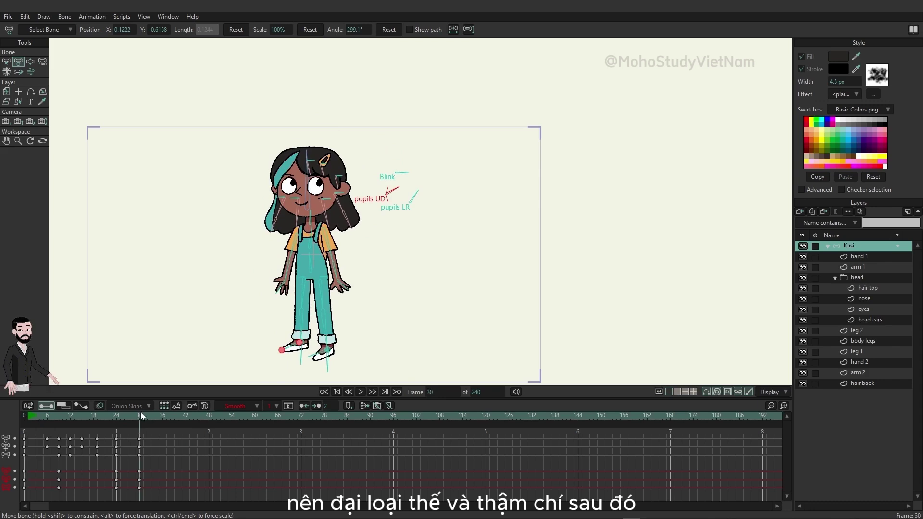
click(28, 63)
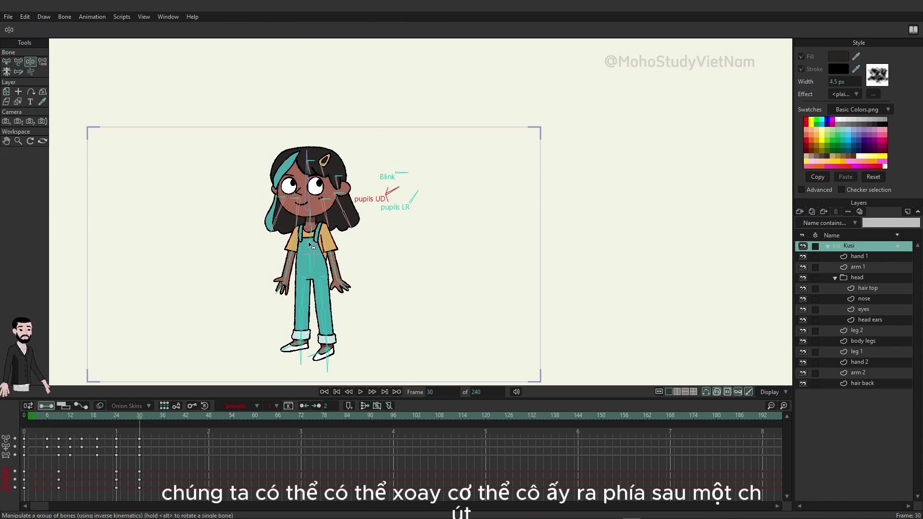
drag(308, 241, 309, 267)
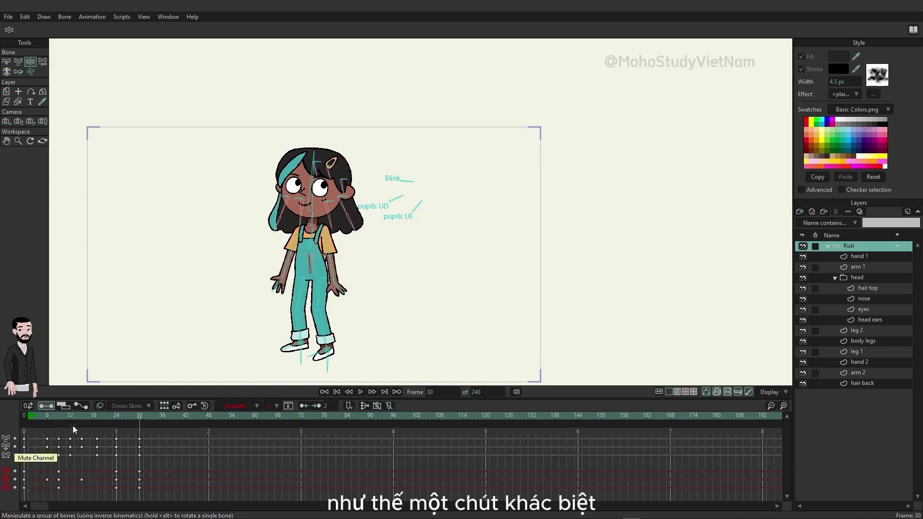
- Play back the jump animation to check the adjusted final pose
click(46, 417)
key(space)
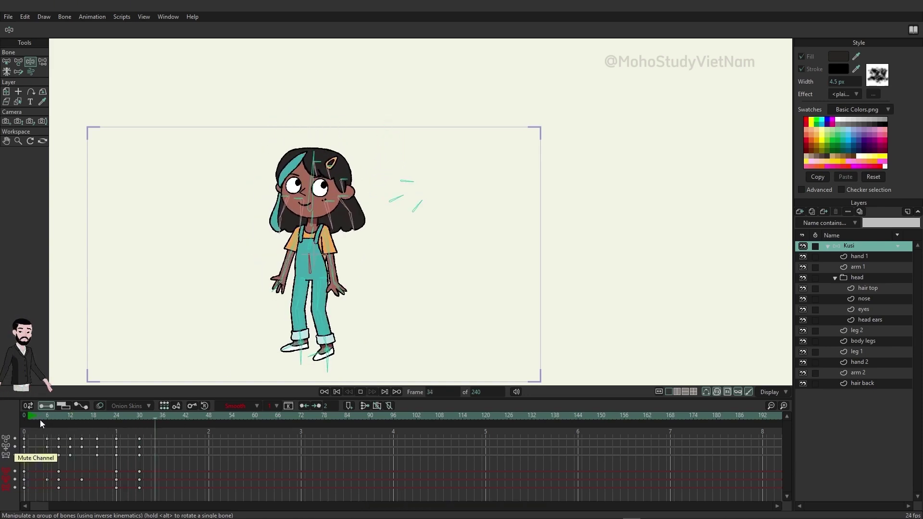
key(space)
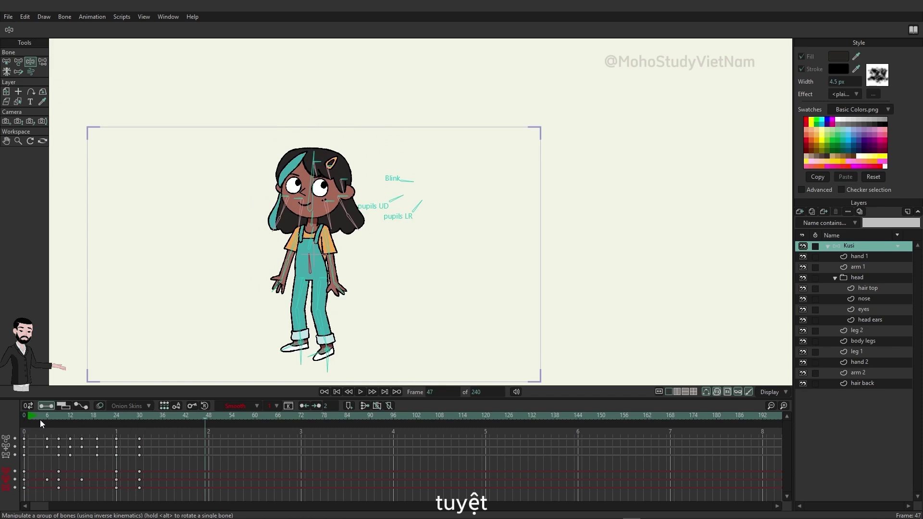
scroll(302, 274, up, 1)
drag(290, 285, 310, 269)
scroll(299, 262, up, 1)
scroll(308, 267, down, 1)
scroll(309, 270, up, 1)
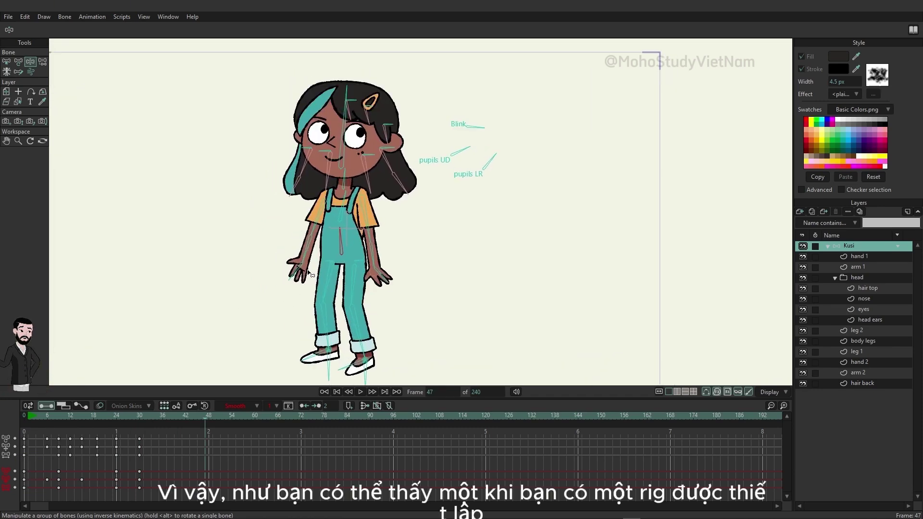